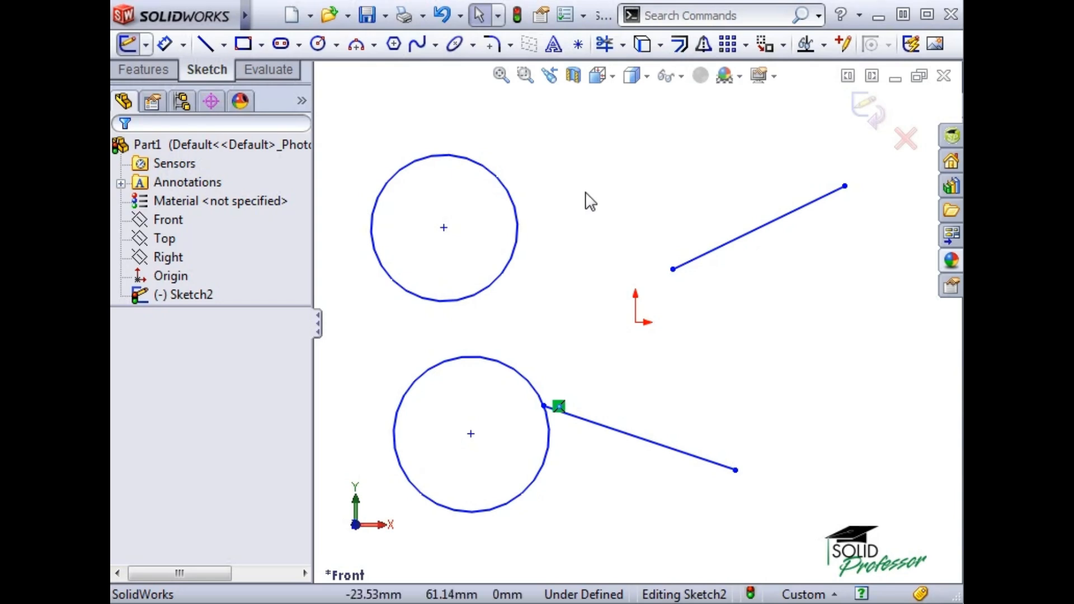
- Add a Horizontal relation to the upper slanted line and clear the selection
click(739, 236)
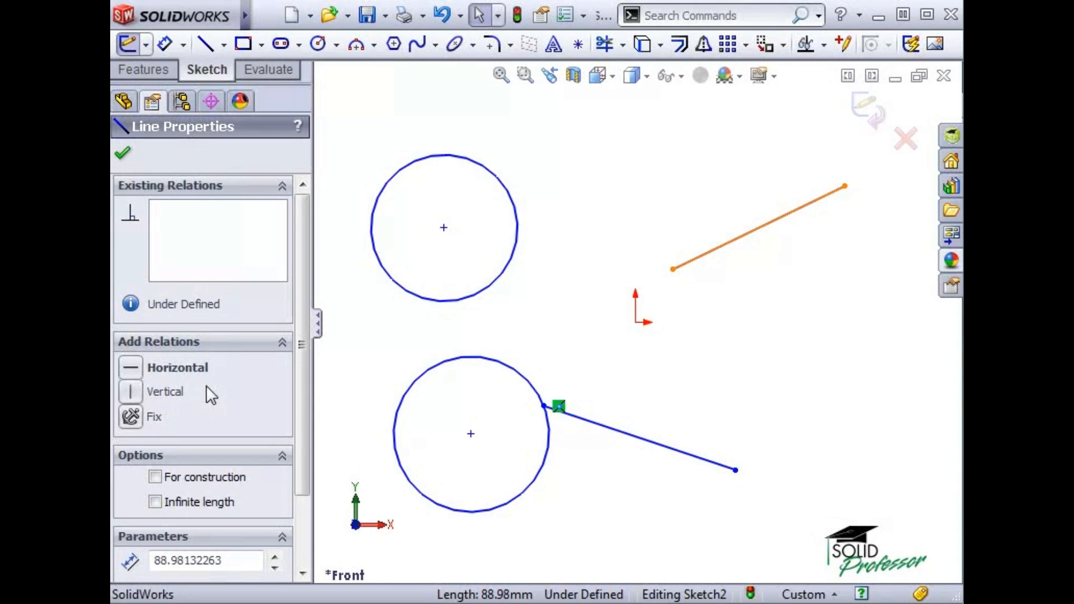
click(139, 370)
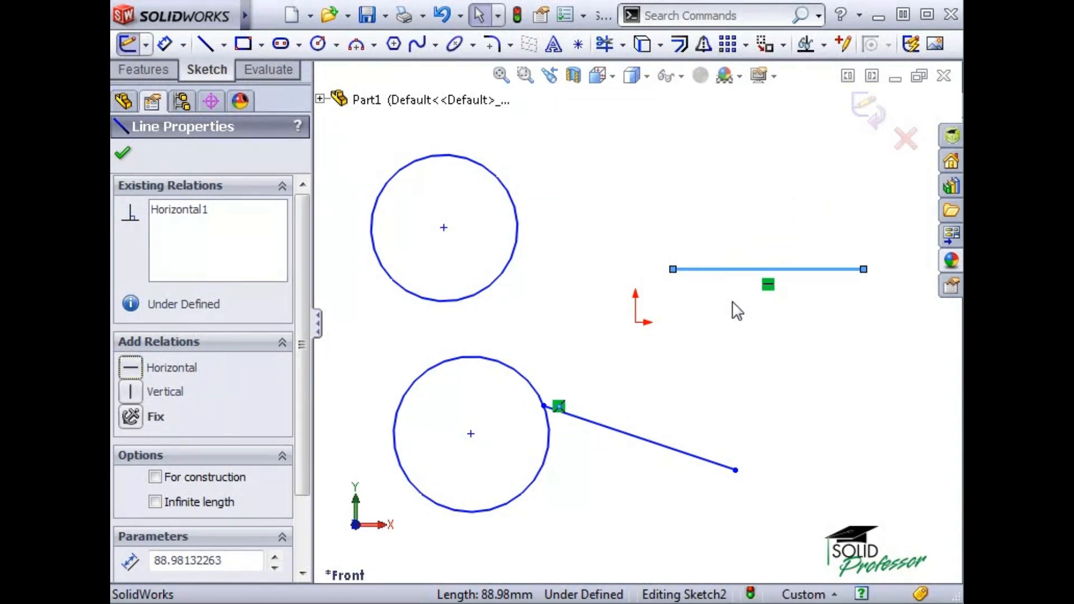
click(734, 270)
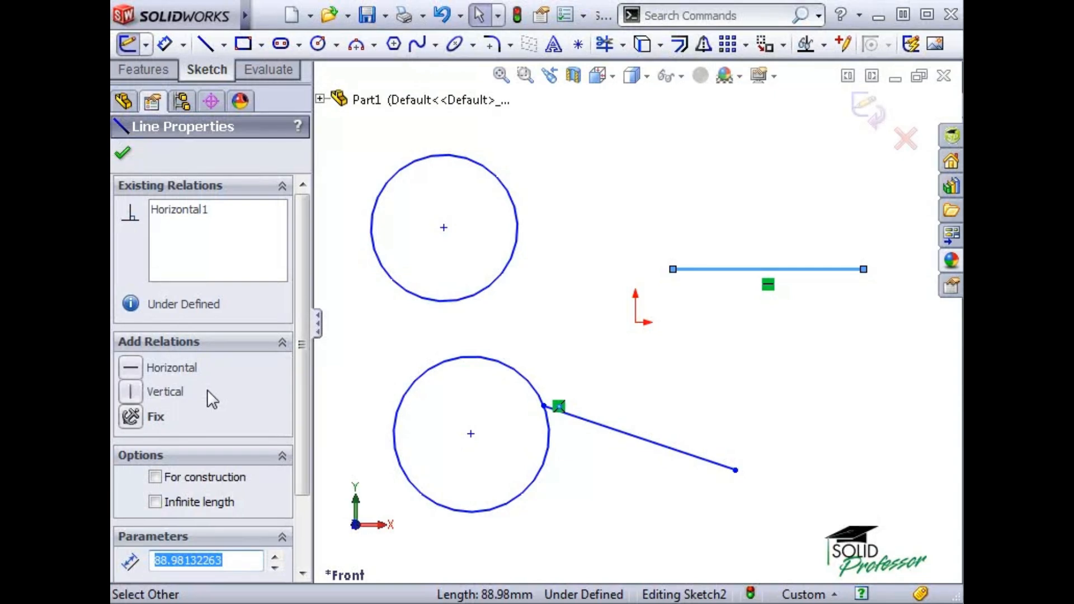
click(367, 354)
- Sketch a three-point arc curving down from the horizontal line's far endpoint, centred at about X 112.67, Y 5.82 mm
click(356, 45)
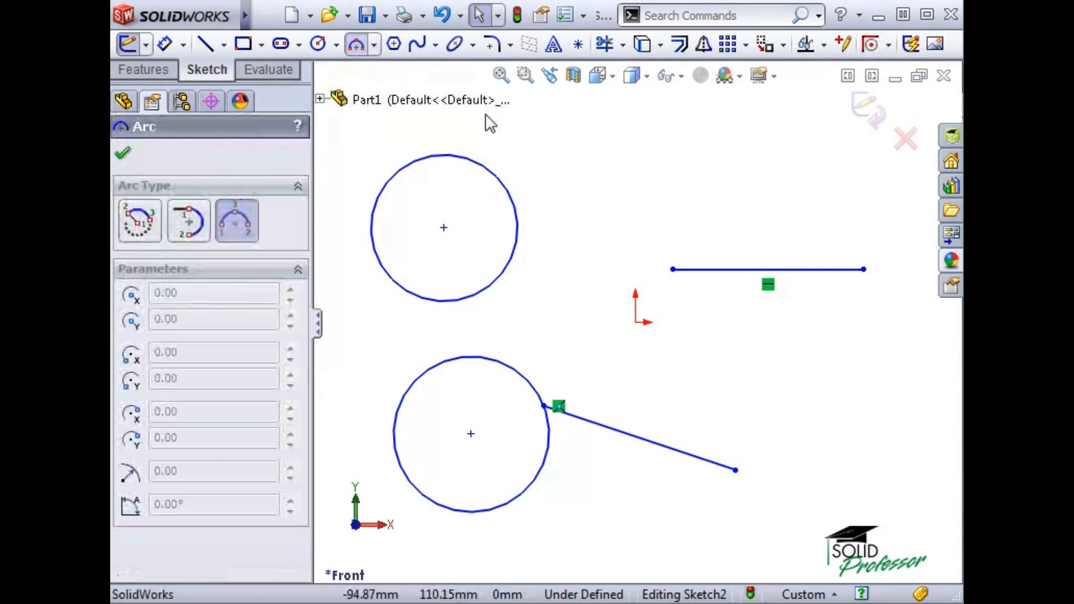
click(863, 269)
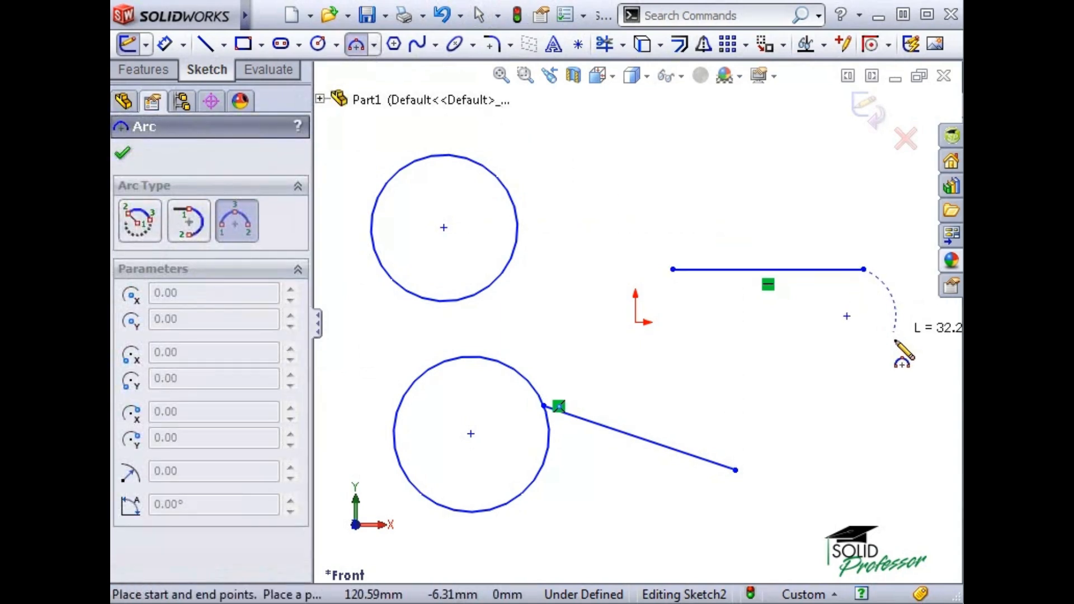
click(893, 350)
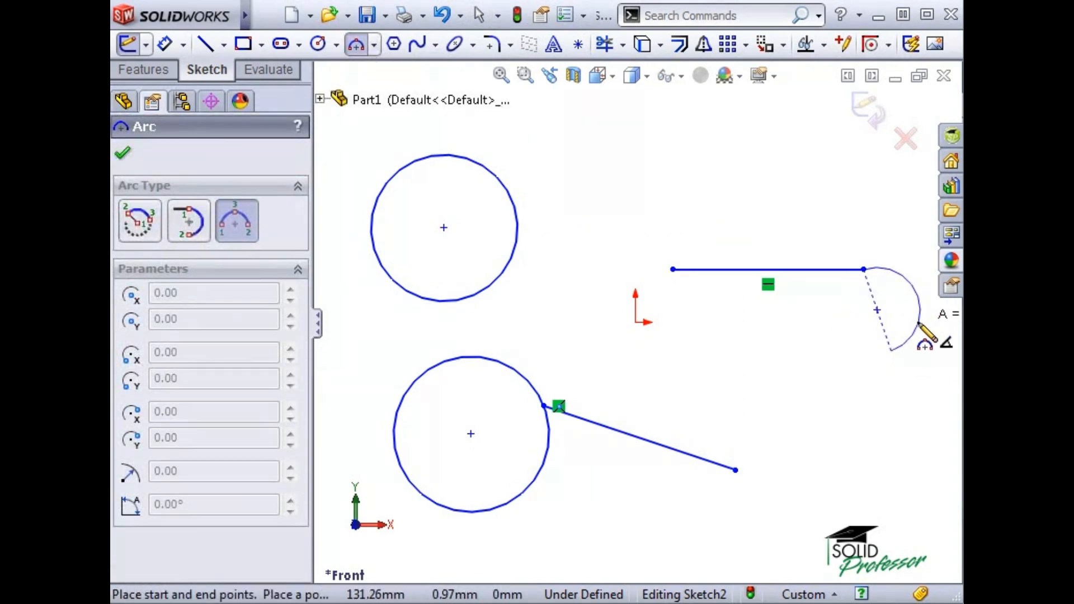
click(916, 329)
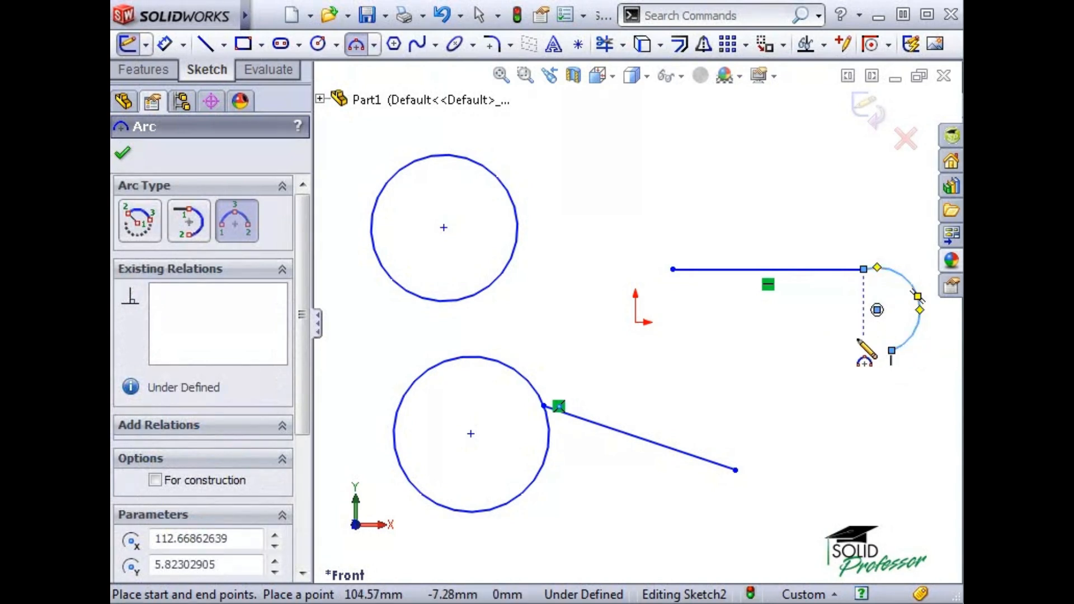
key(Escape)
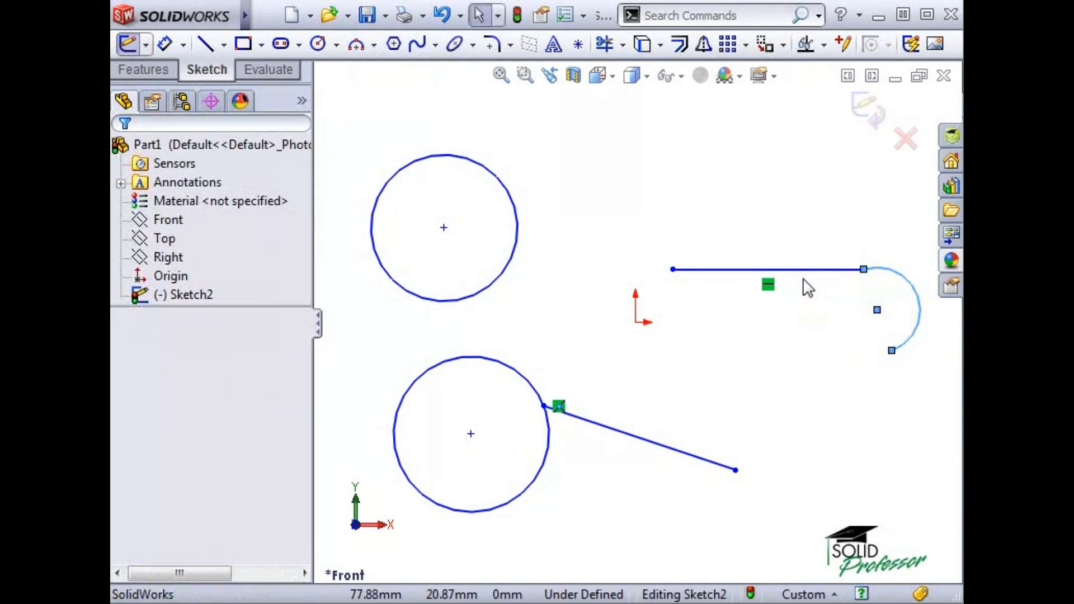
- Add a Tangent relation between the new arc and the horizontal line
ctrl+click(803, 270)
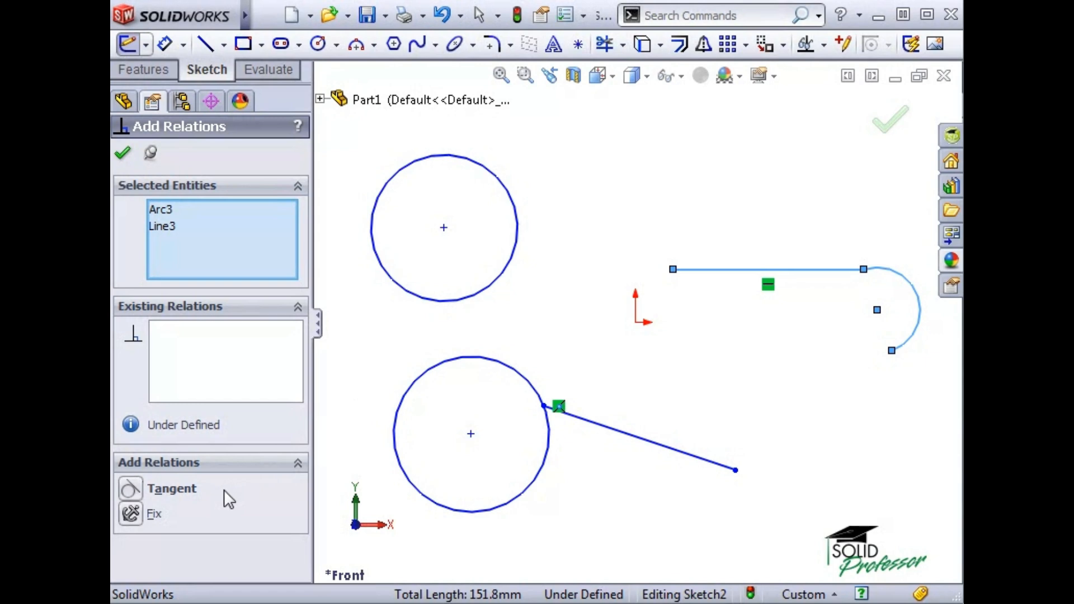
click(131, 488)
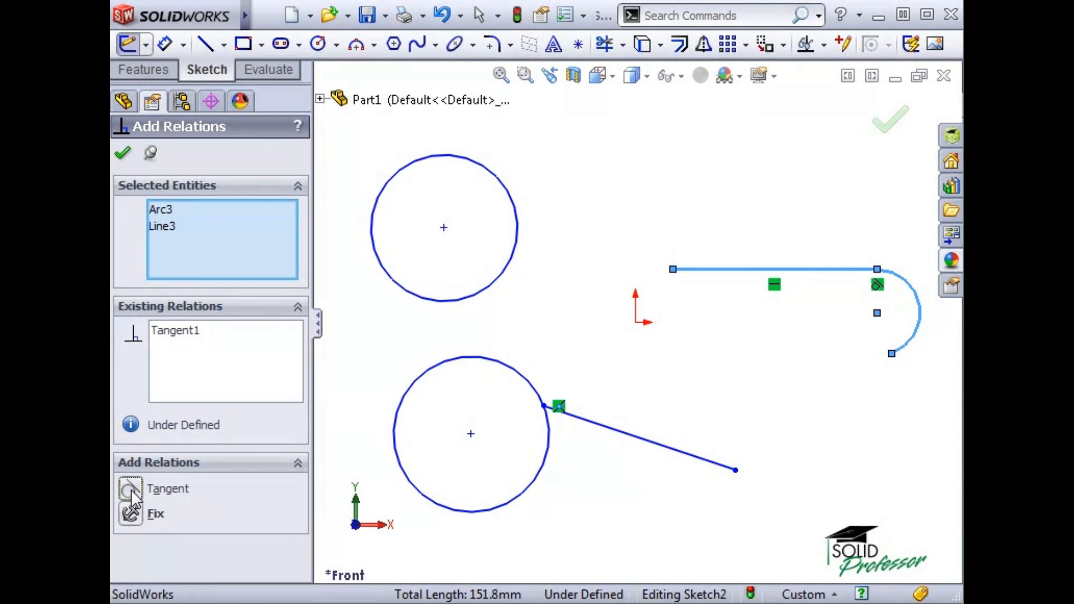
key(Escape)
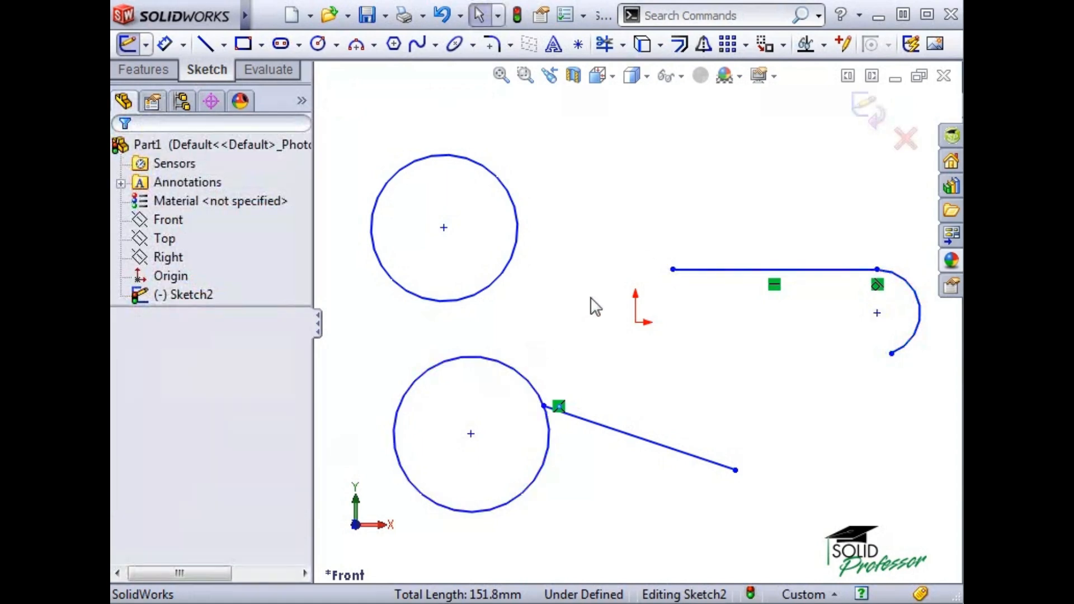
- Use Add Relation to make the upper circle tangent to the horizontal line
click(825, 45)
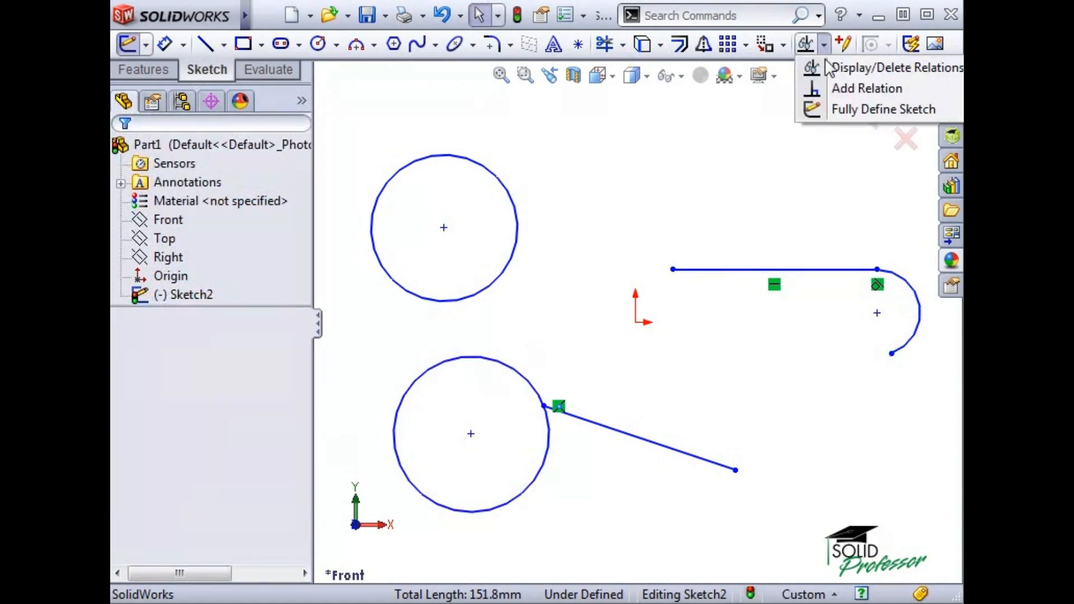
click(831, 87)
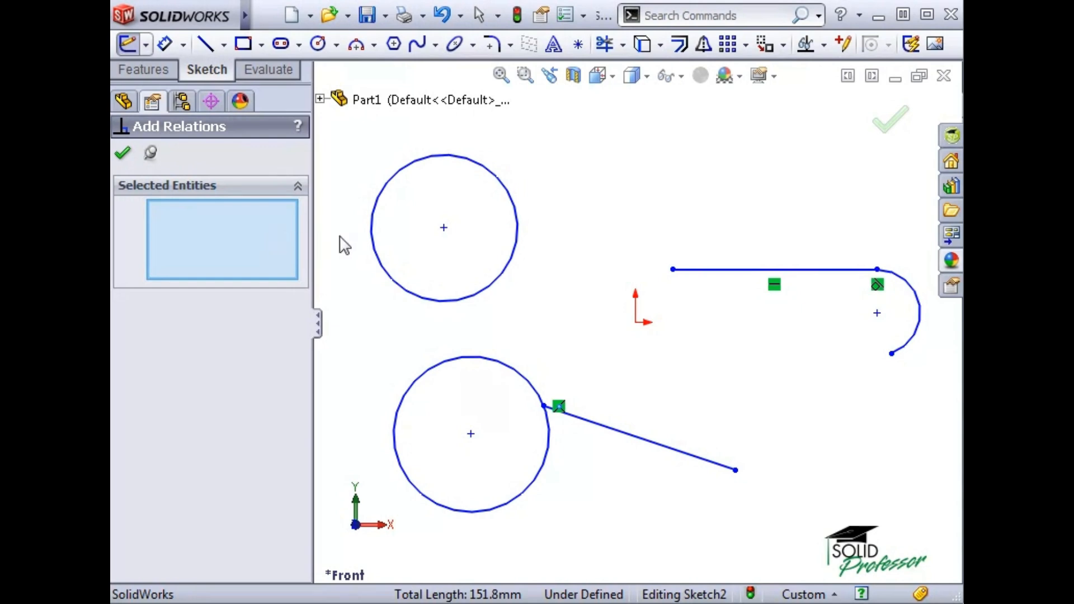
click(706, 274)
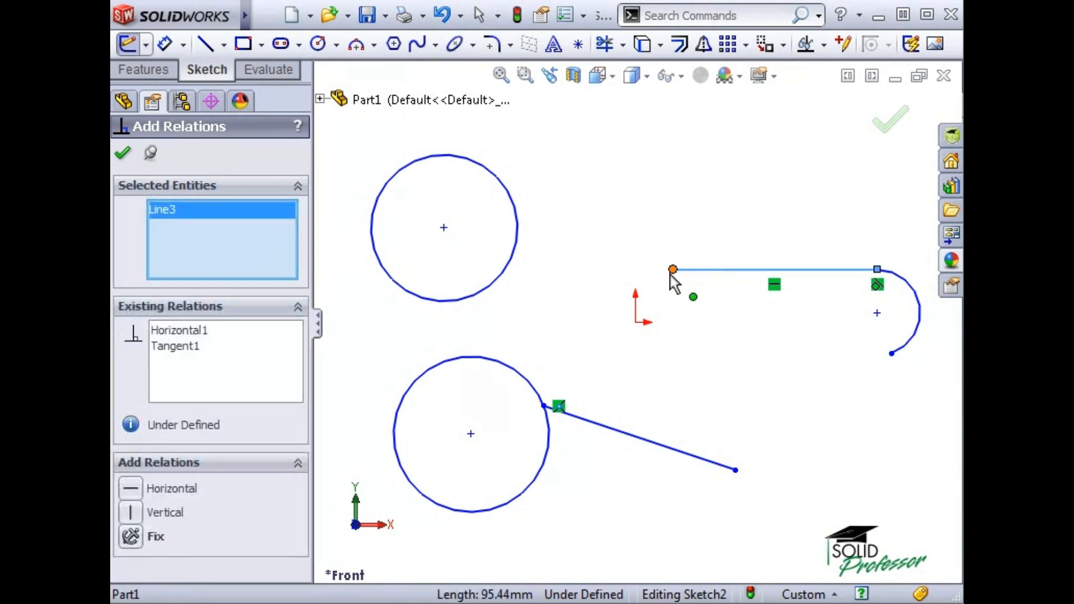
click(505, 275)
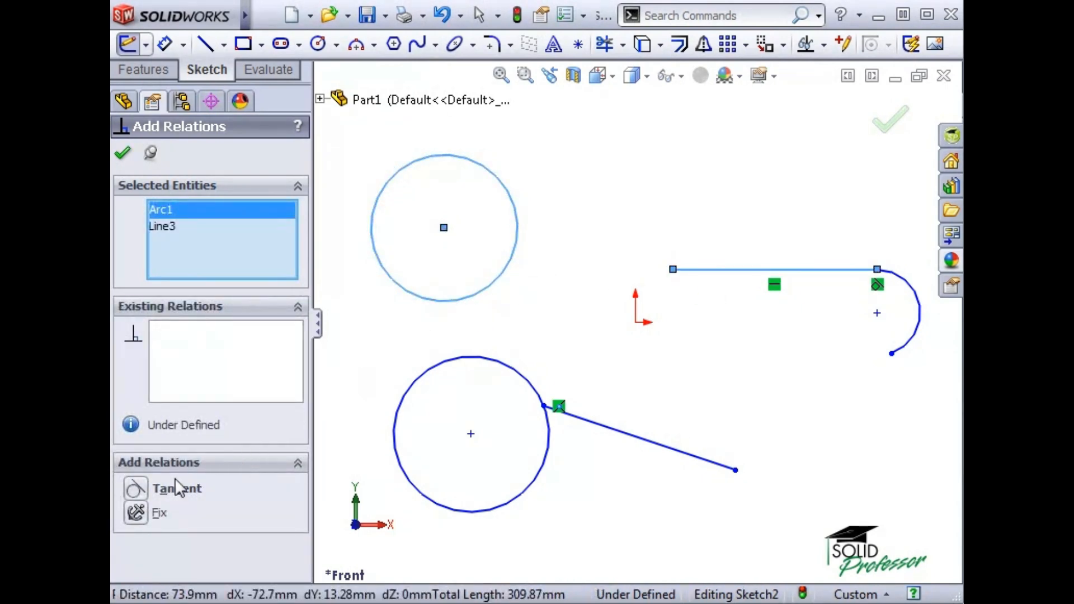
click(136, 491)
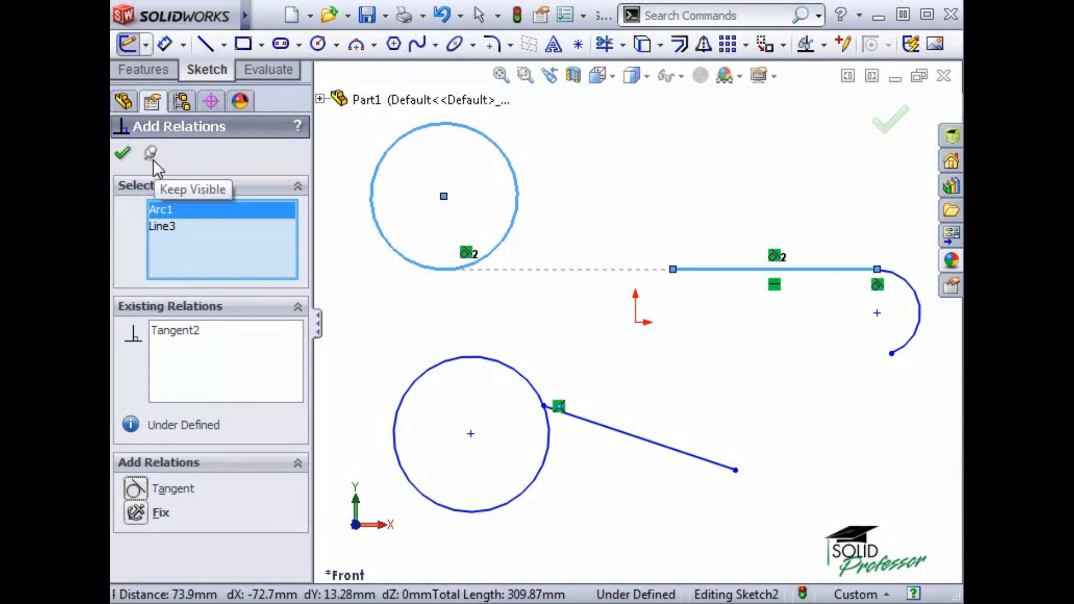
key(Escape)
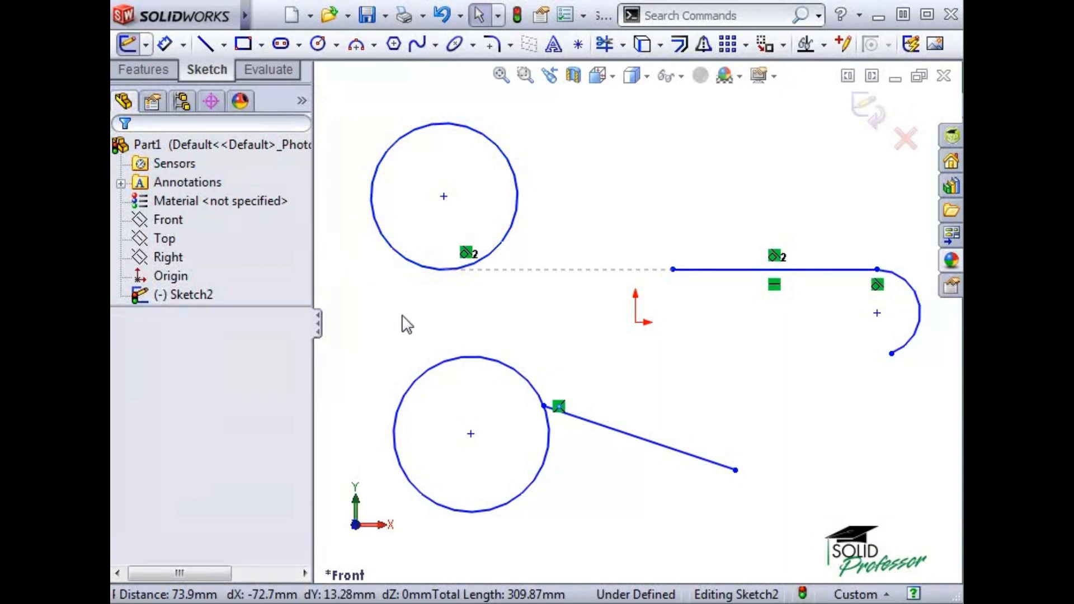
- Delete the tangent relation between the upper circle and the horizontal line
click(558, 406)
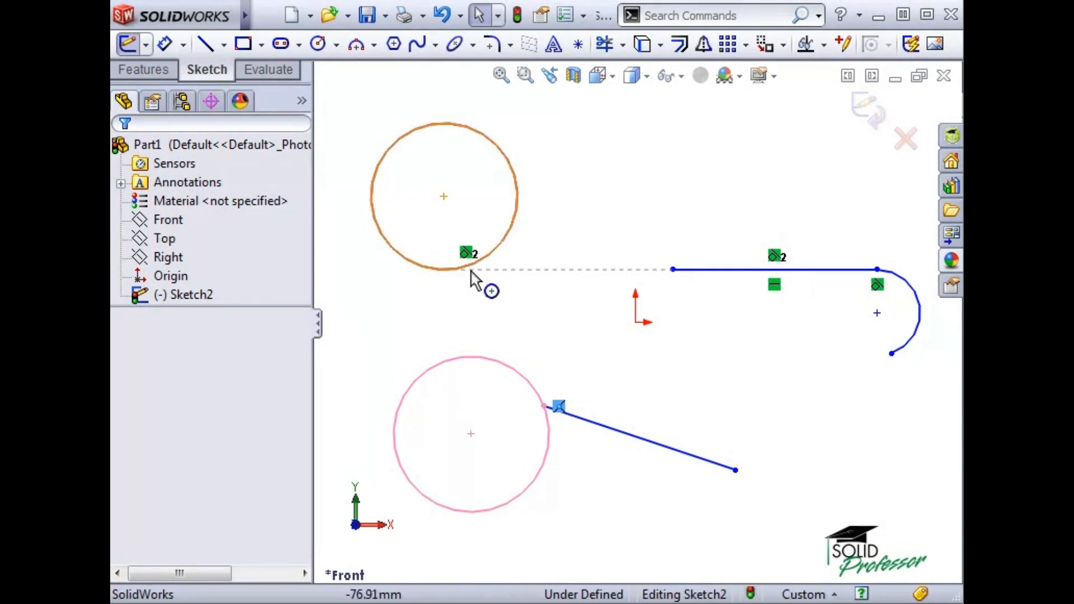
click(466, 254)
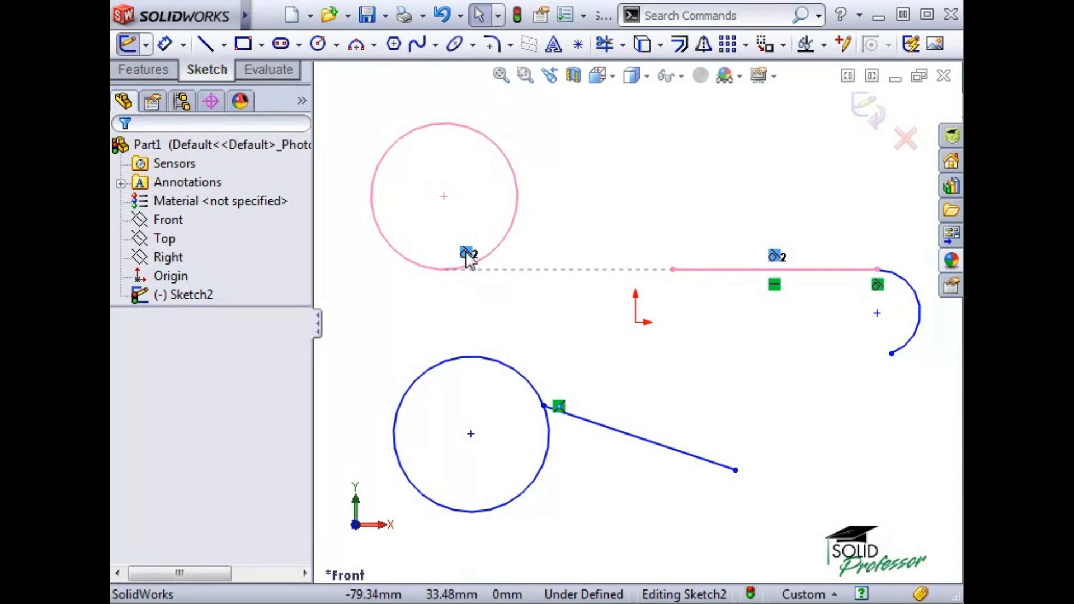
key(Delete)
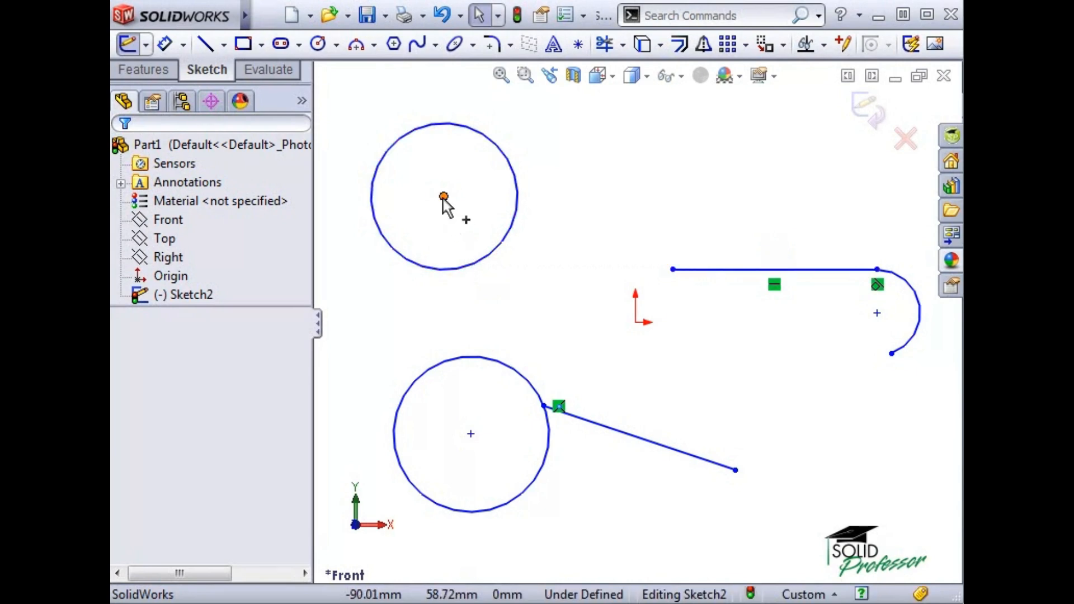
- Move the upper circle's centre point down to about X -89.53, Y 37.85 mm and clear the selection
drag(444, 196, 443, 242)
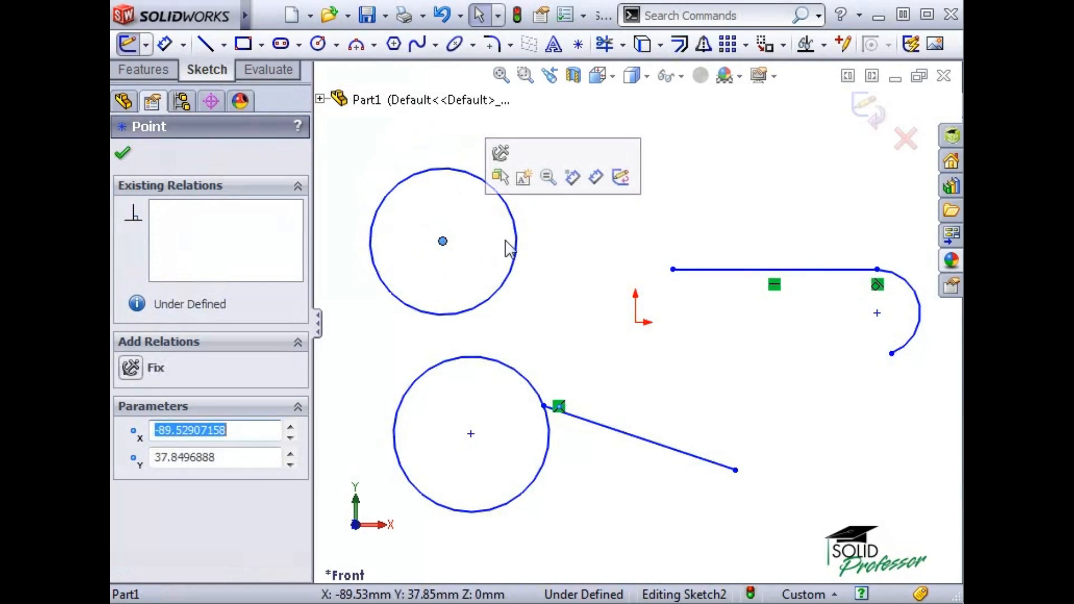
click(628, 242)
- Delete the Tangent1 relation from the horizontal line's existing relations, leaving its horizontal relation in place
click(726, 270)
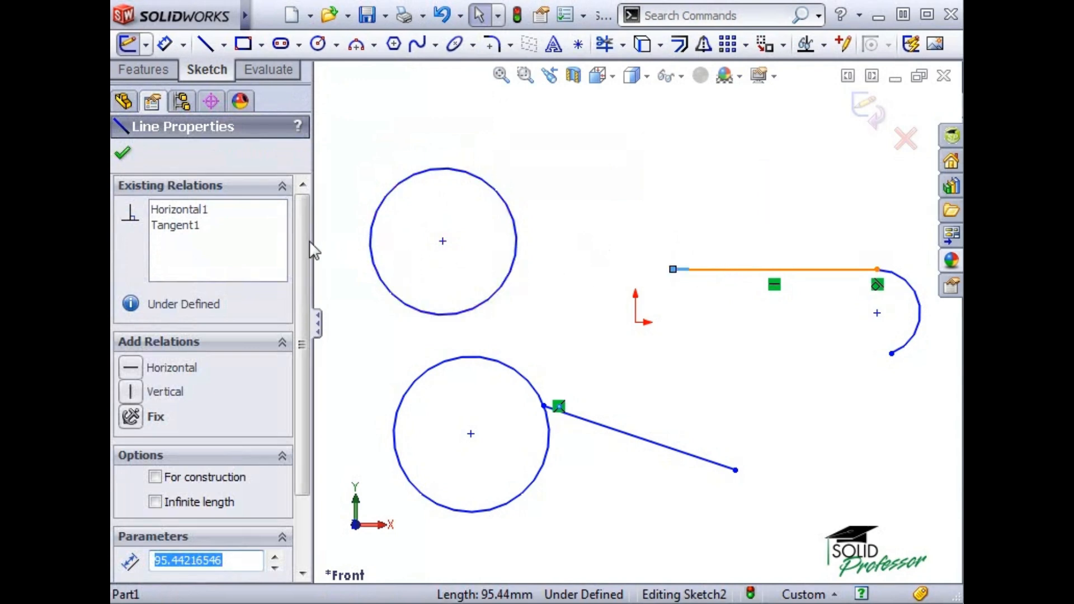
click(200, 228)
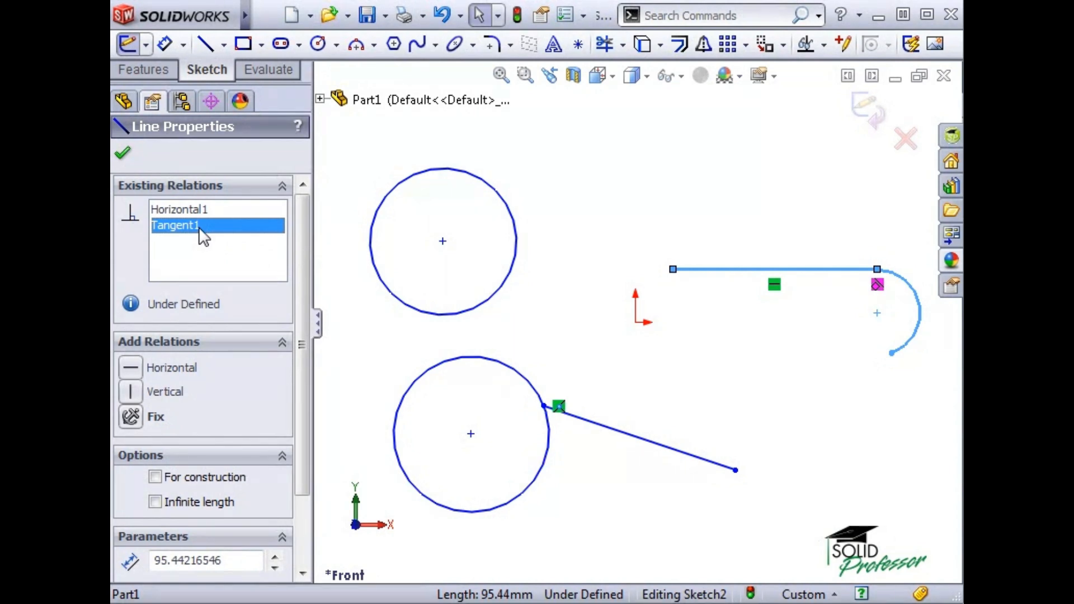
right_click(199, 226)
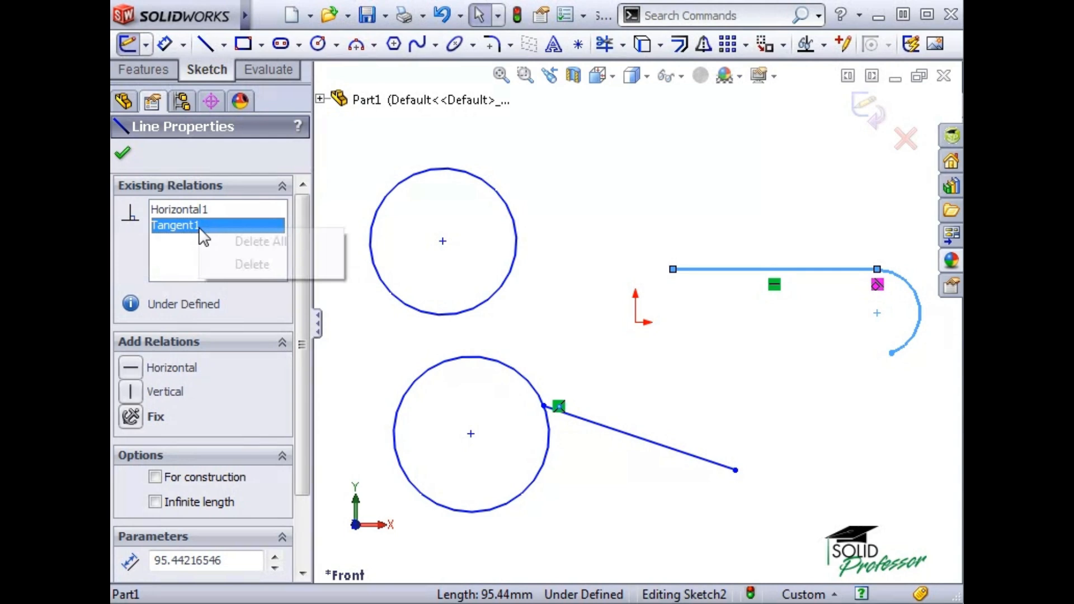
click(235, 266)
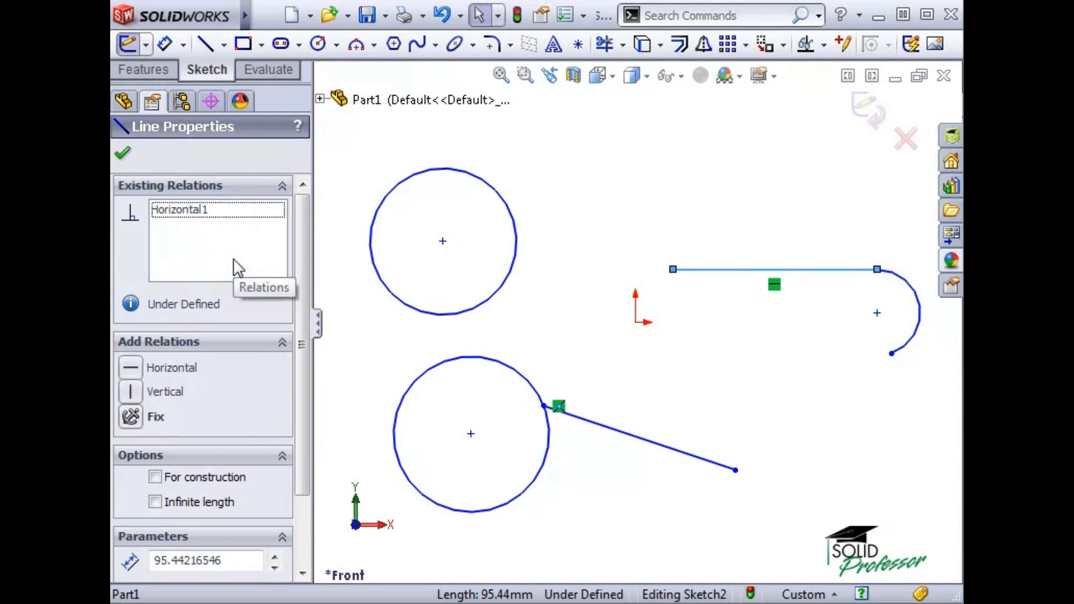
key(Escape)
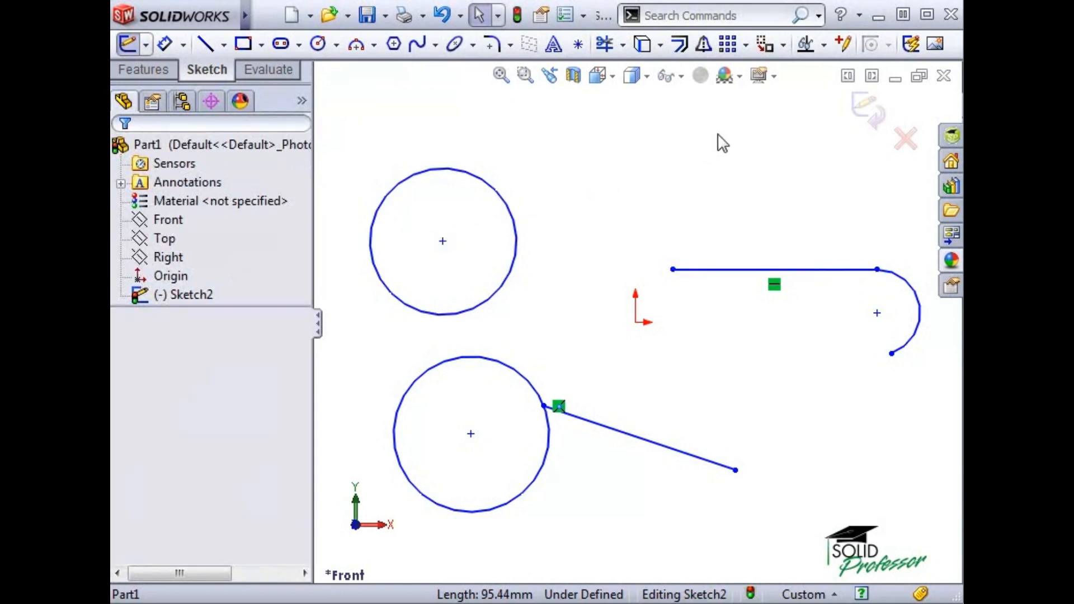
- Use Display/Delete Relations to delete the Coincident0 relation between the lower circle and slanted line, and check the relation filter choices
click(807, 45)
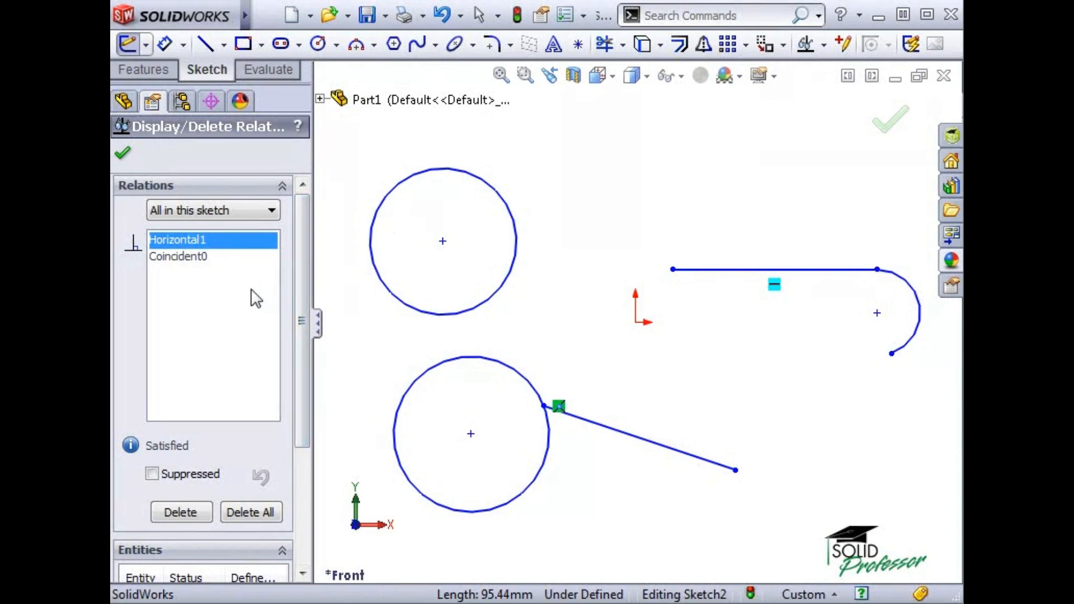
click(219, 258)
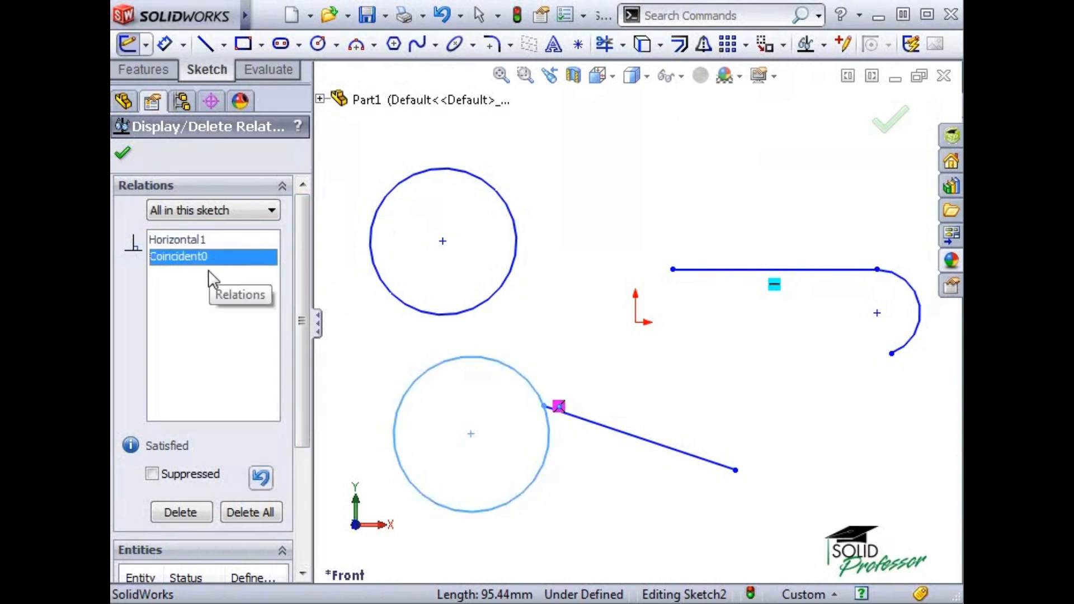
click(179, 512)
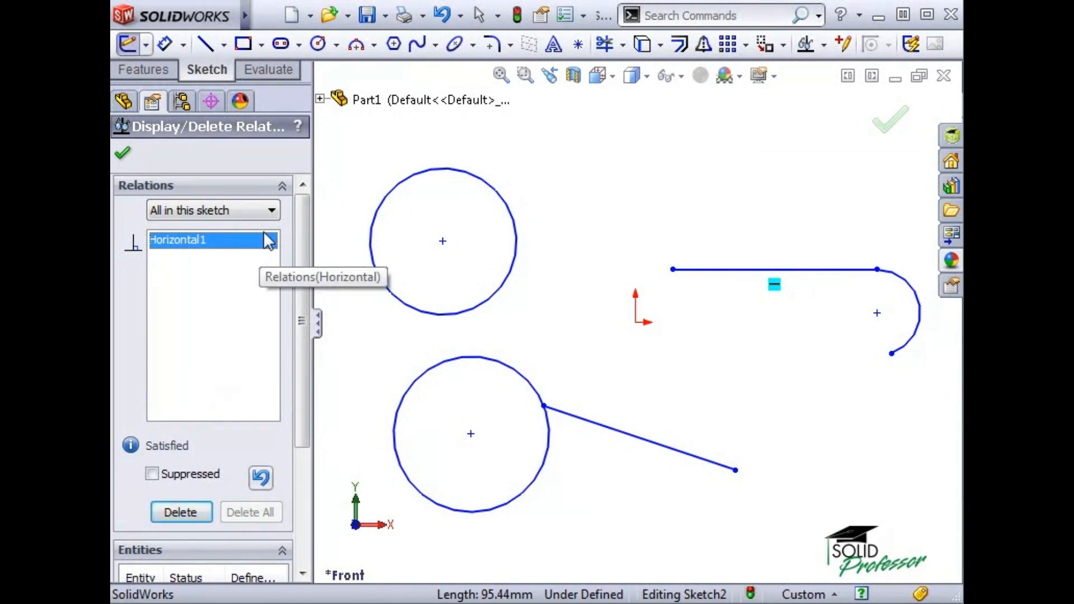
click(269, 212)
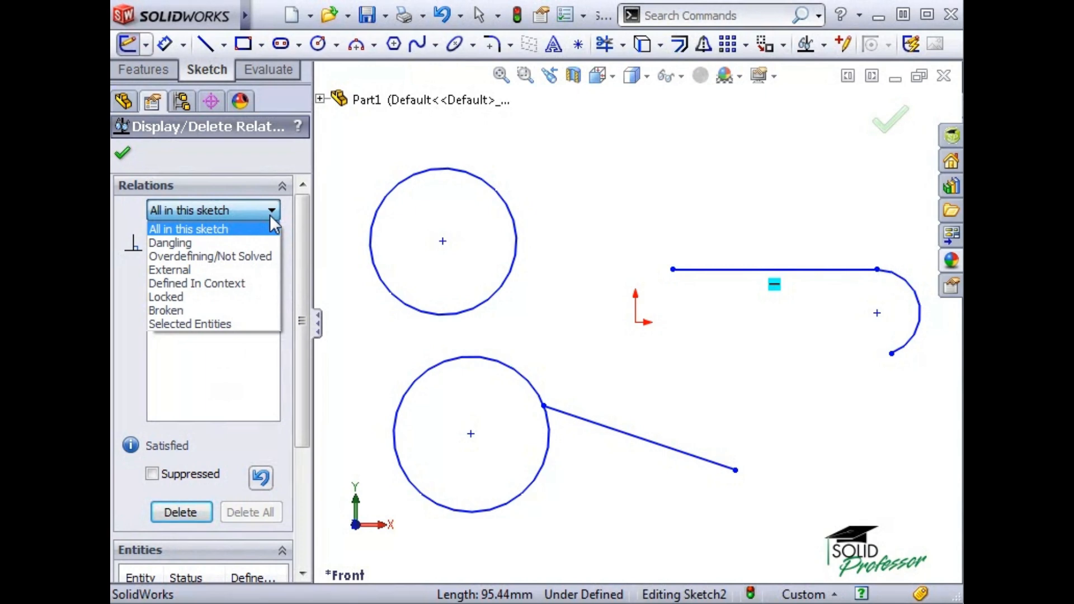
click(246, 167)
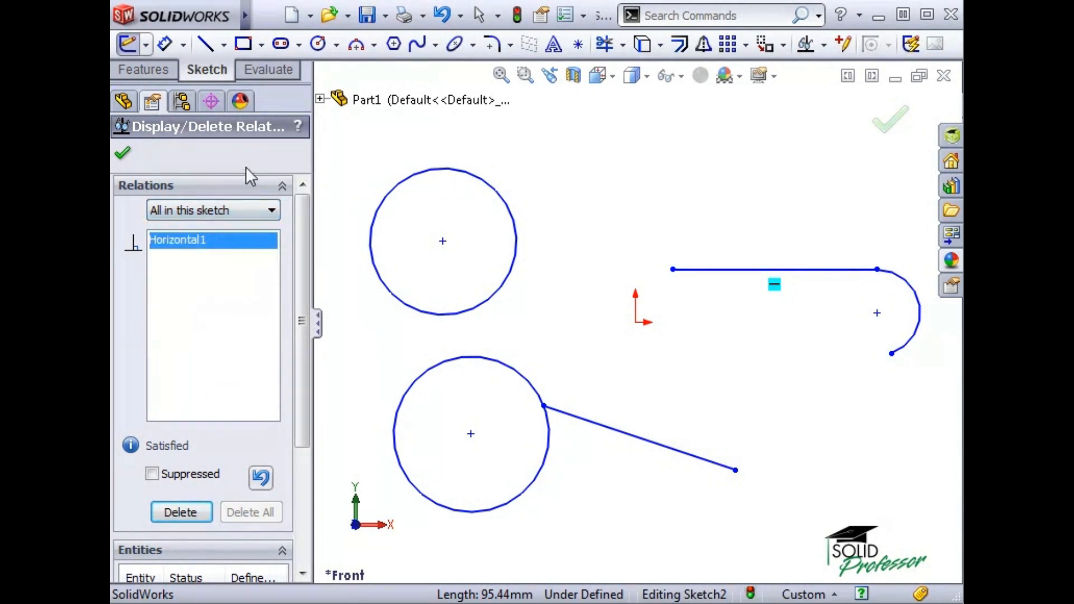
click(122, 153)
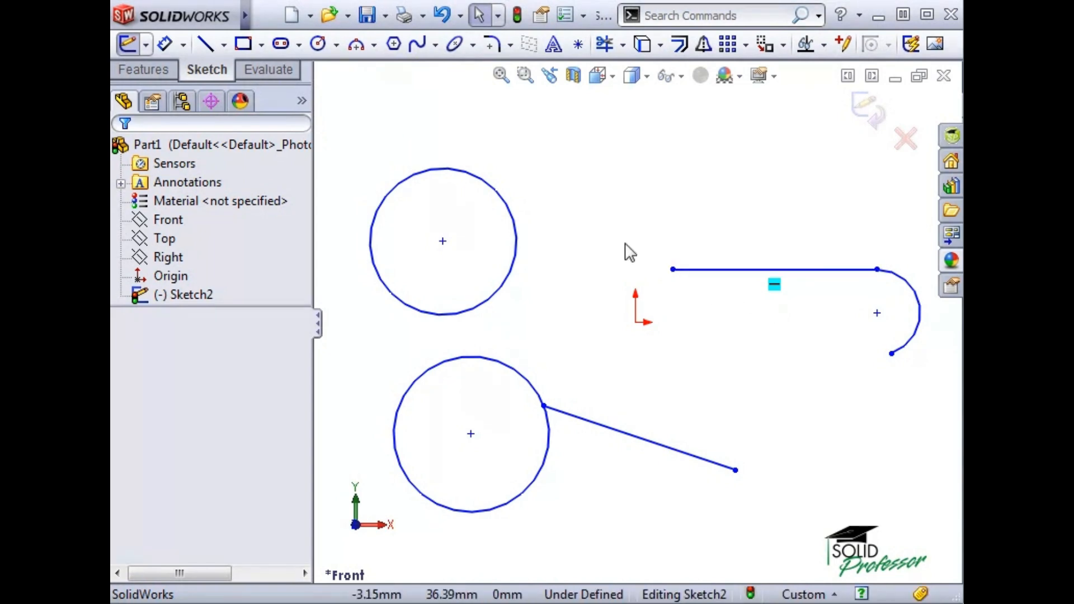
mouse_move(240, 14)
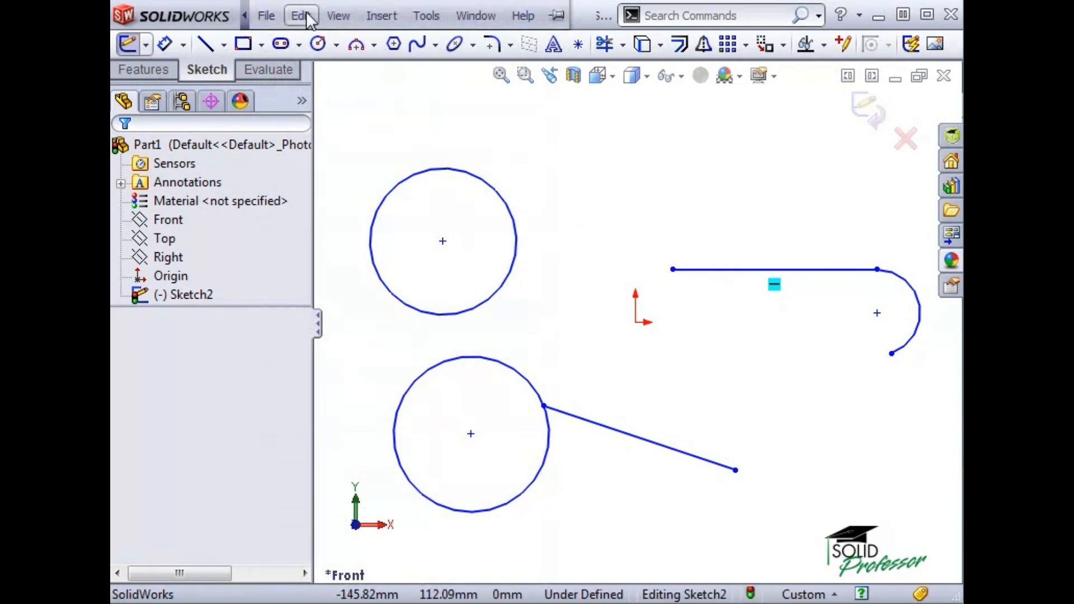
click(338, 15)
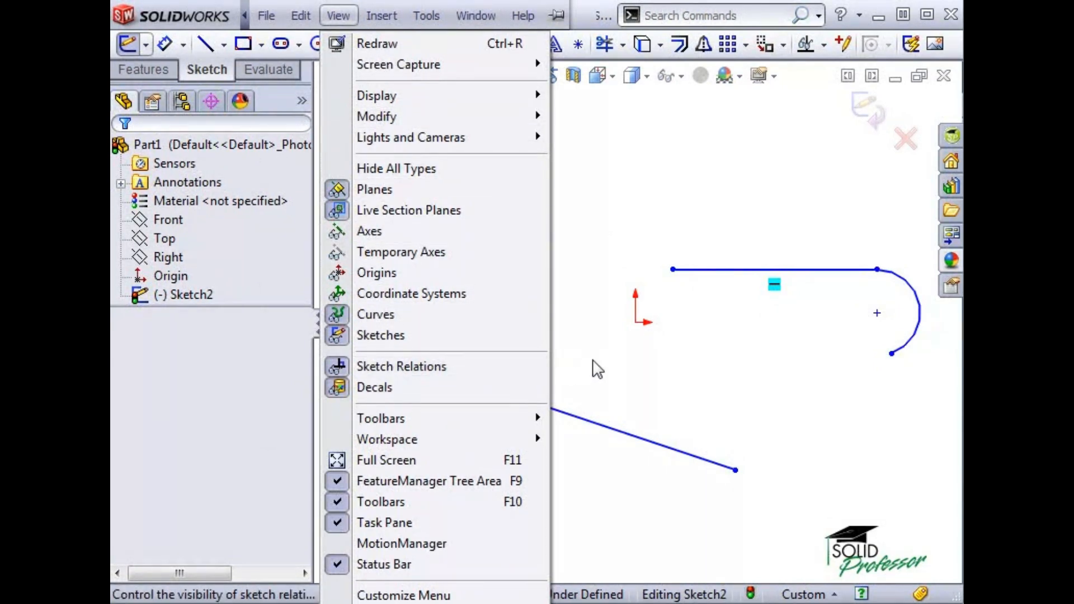
click(641, 371)
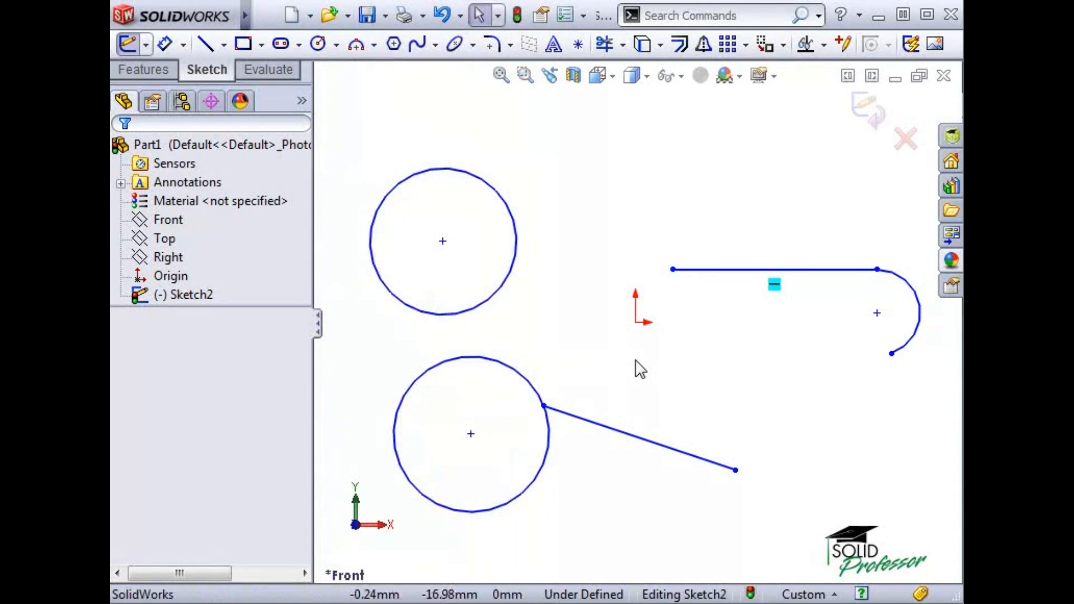